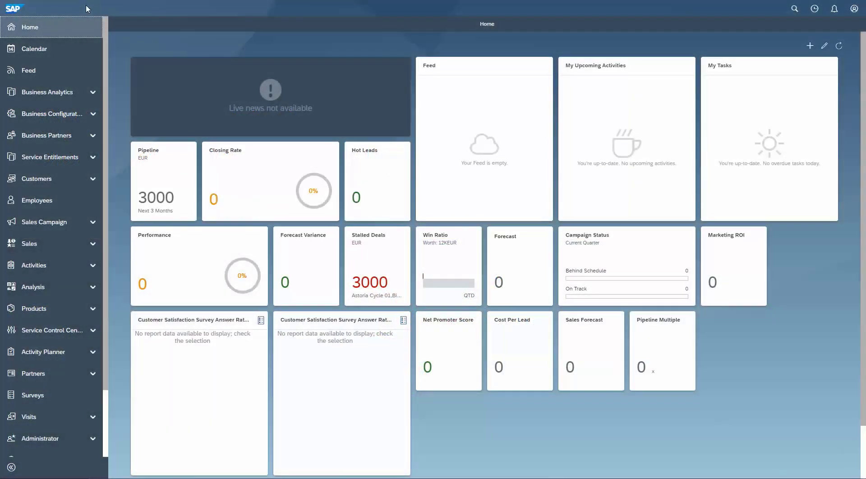
# Start a new sales quote for account Domestic US Customer 5 (CMS).
pyautogui.click(77, 249)
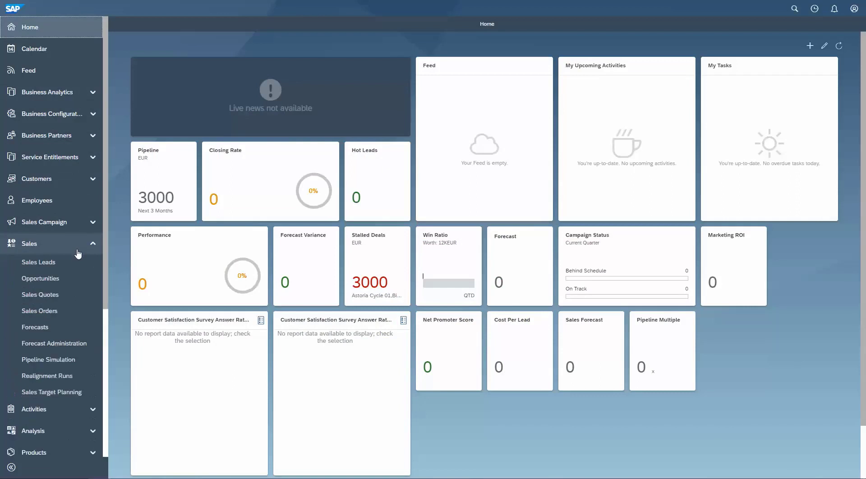
pyautogui.click(74, 296)
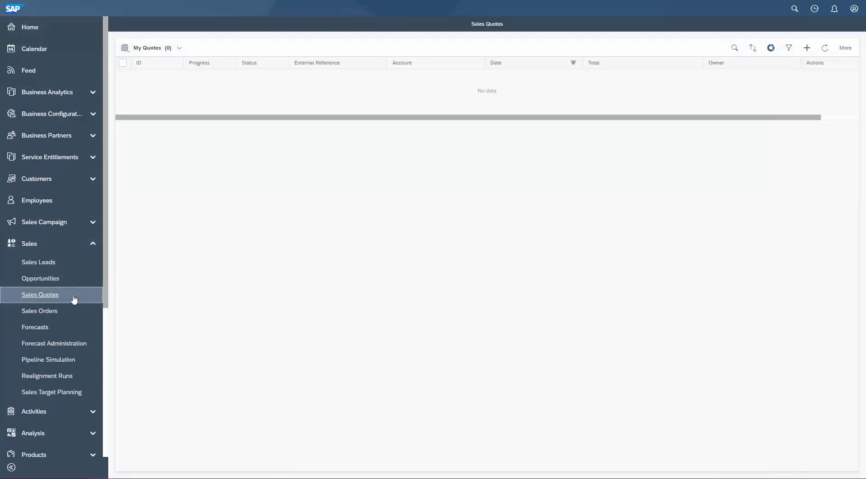
pyautogui.click(810, 49)
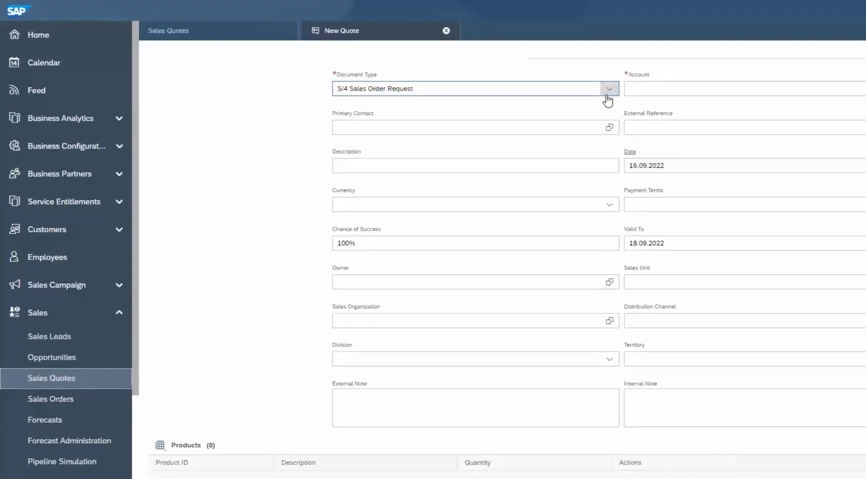
pyautogui.click(845, 91)
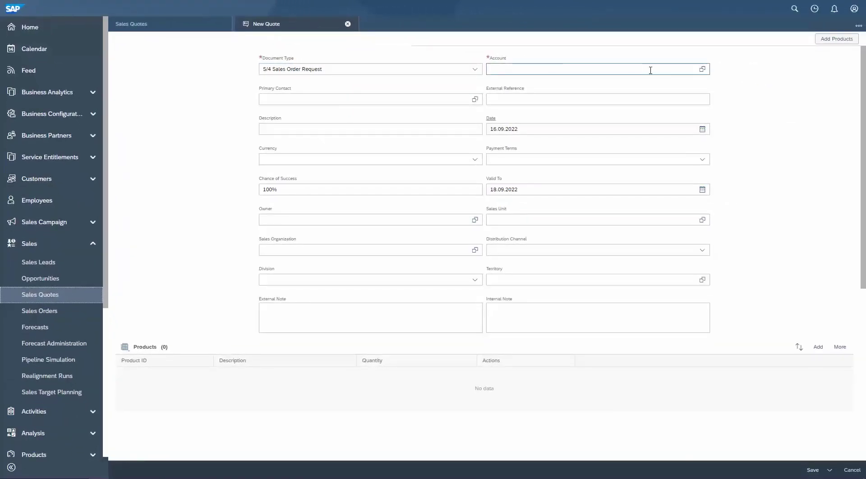
pyautogui.write('Domestic')
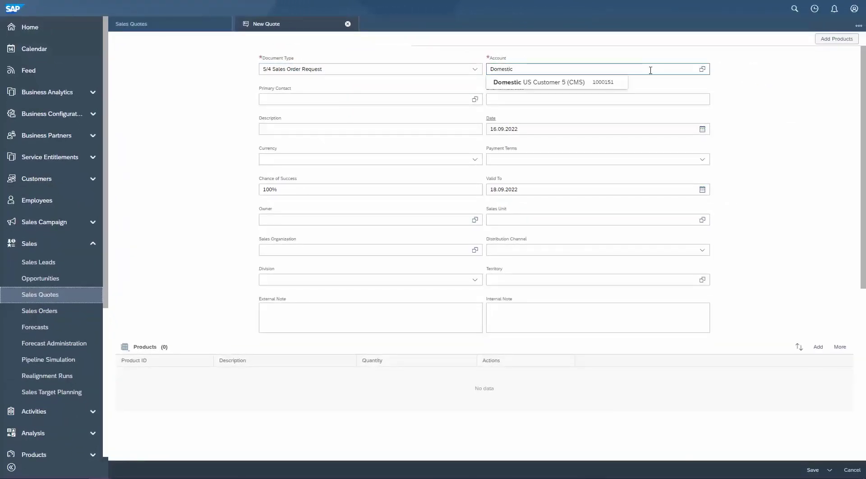
pyautogui.press('Down')
pyautogui.press('Return')
# Set external reference S4CLOUD and add product TG11 as a quote item.
pyautogui.click(646, 95)
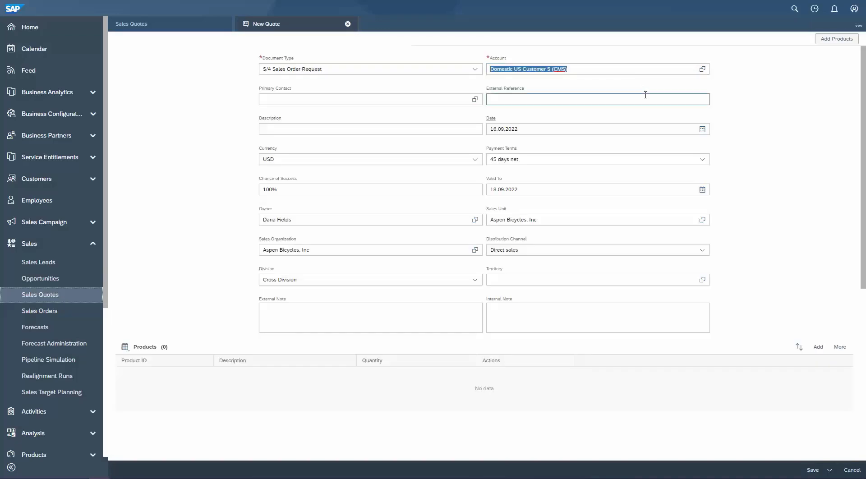
pyautogui.write('S4CLOUD')
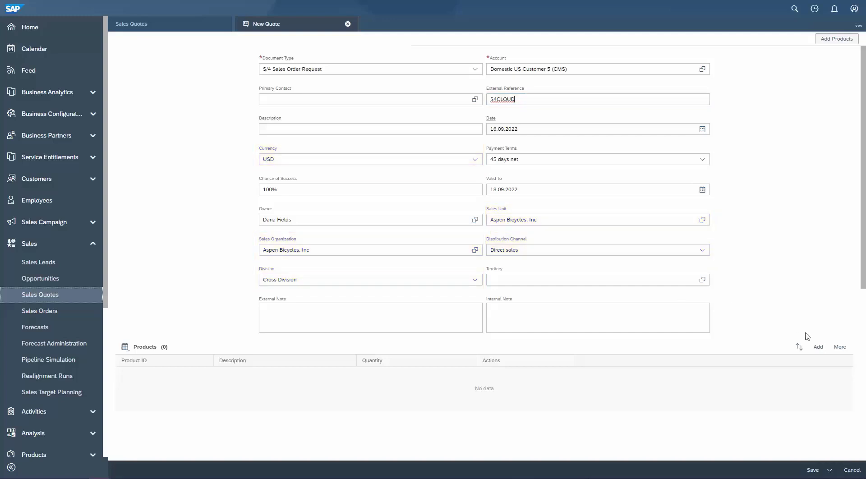
pyautogui.click(818, 347)
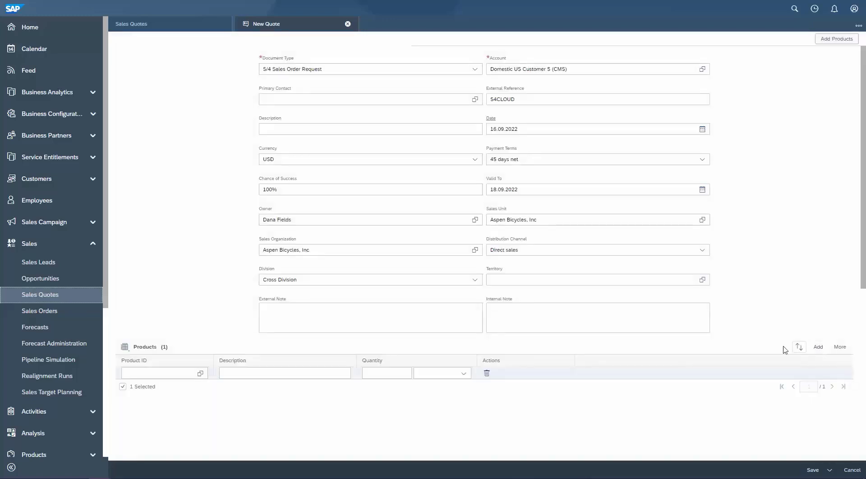
pyautogui.click(192, 374)
pyautogui.write('TG1')
pyautogui.press('Down')
pyautogui.press('Down')
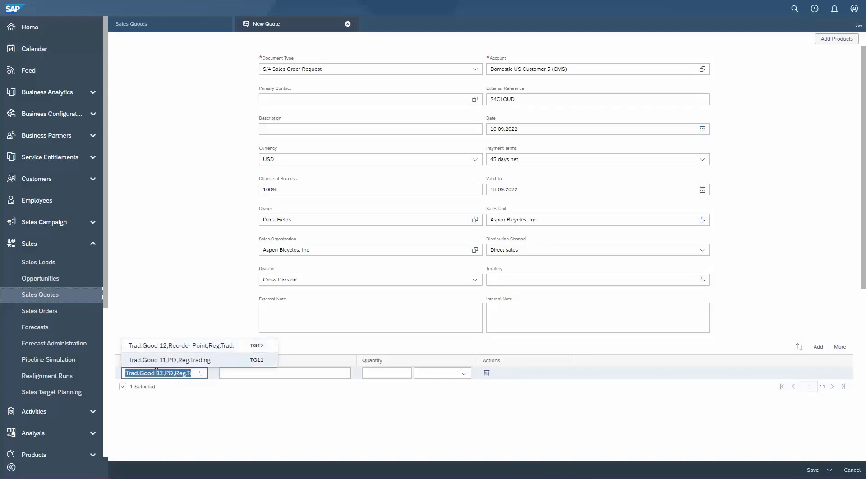
pyautogui.press('Return')
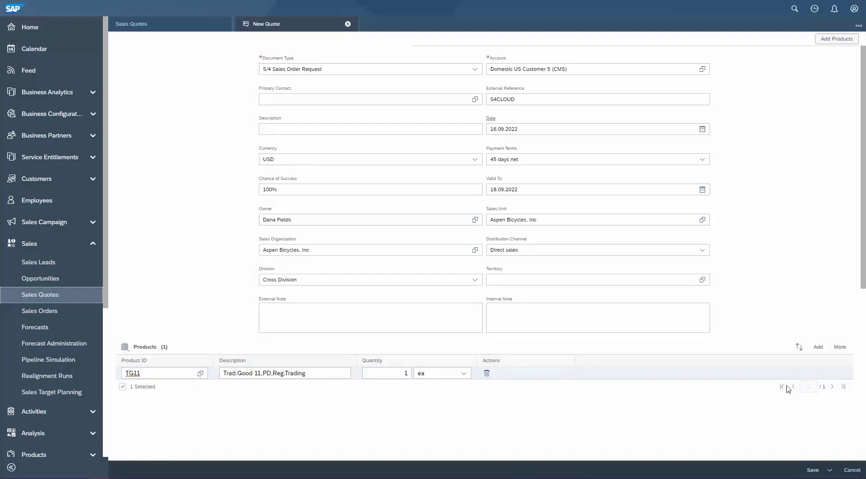
pyautogui.click(829, 470)
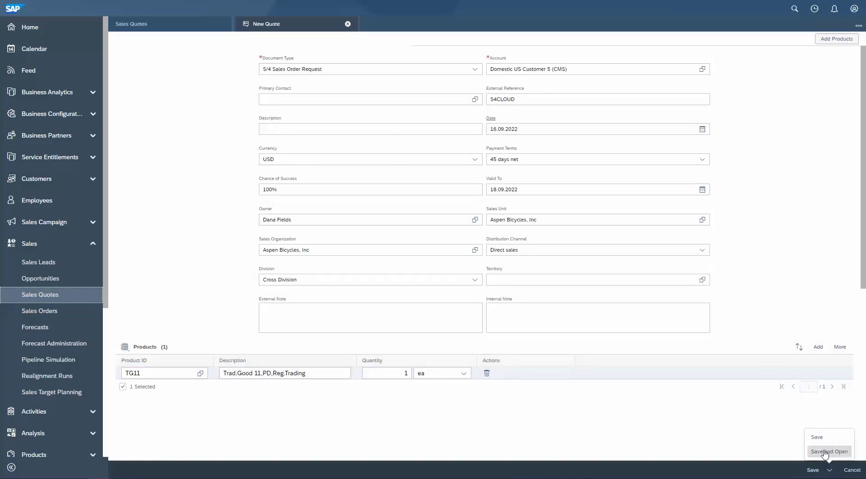
# Save and open quote 163, then request external pricing to get the 17,55 USD total.
pyautogui.click(826, 452)
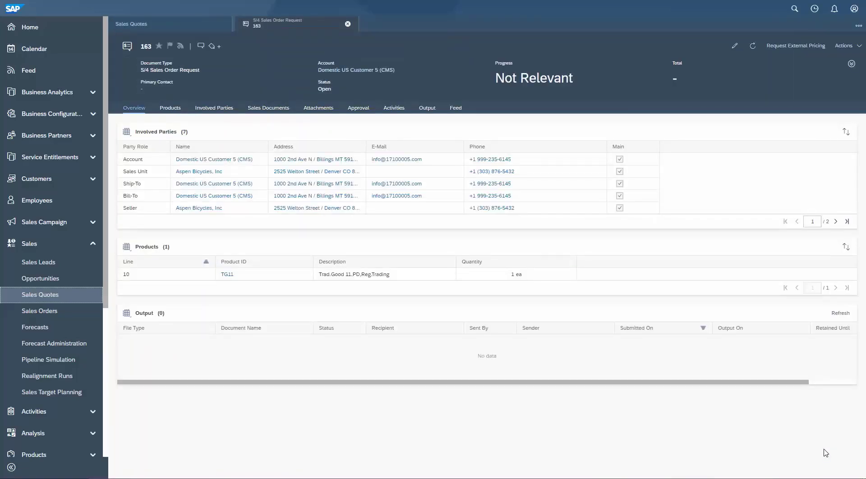
pyautogui.click(802, 52)
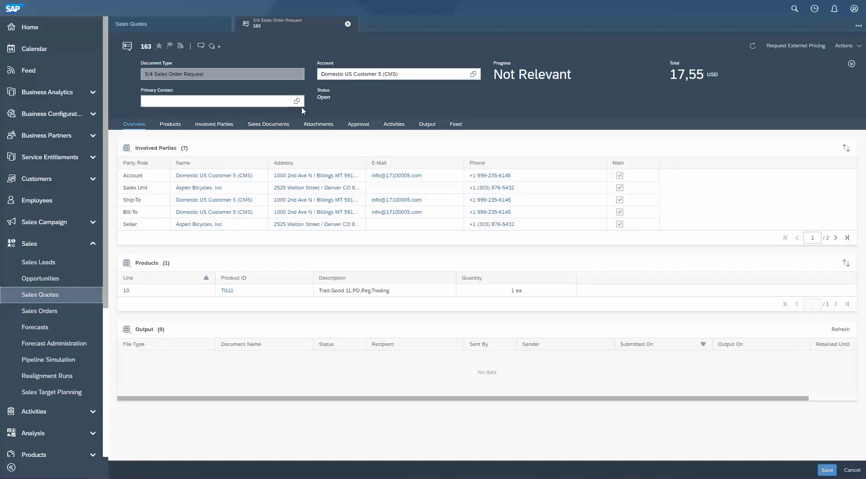
pyautogui.click(180, 127)
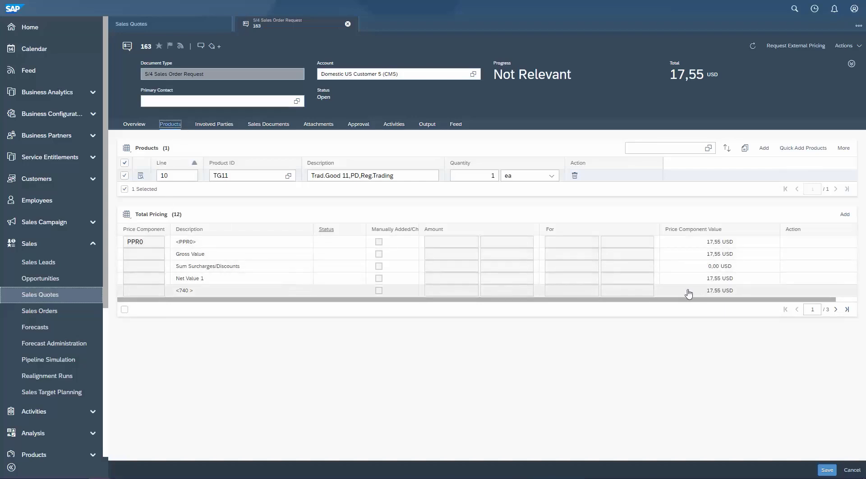
pyautogui.click(140, 126)
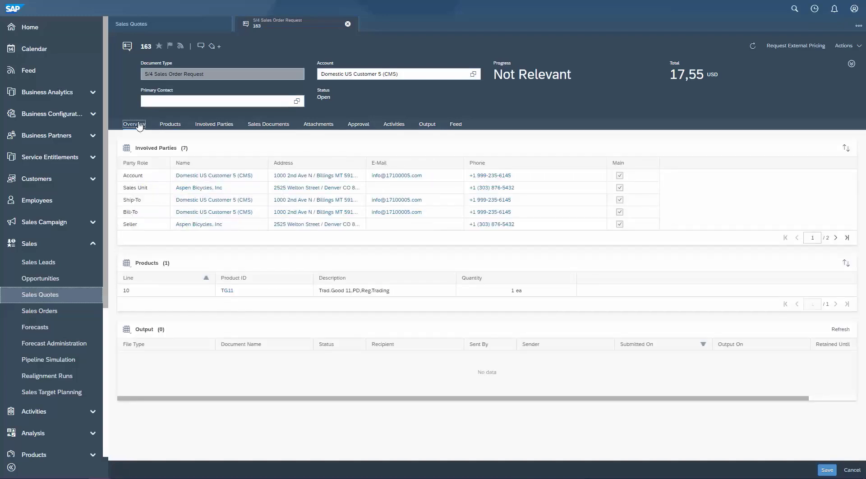
pyautogui.click(843, 46)
# Submit quote 163 and create its external follow-up document.
pyautogui.click(824, 67)
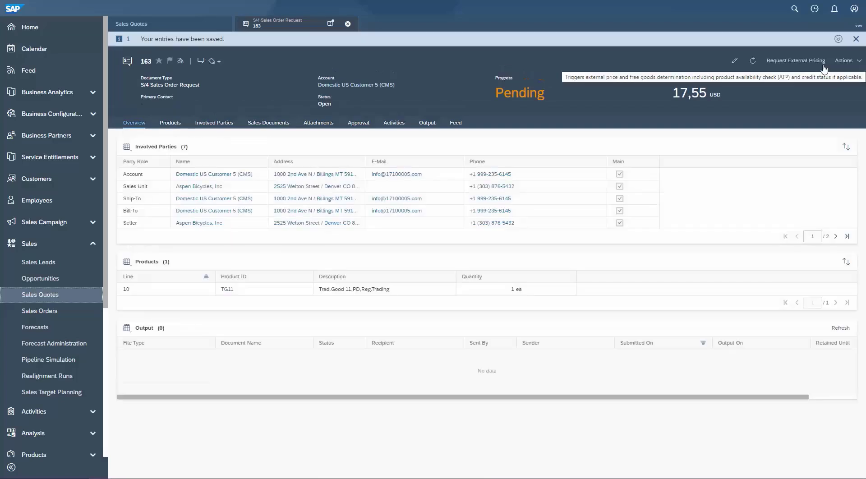
pyautogui.click(849, 66)
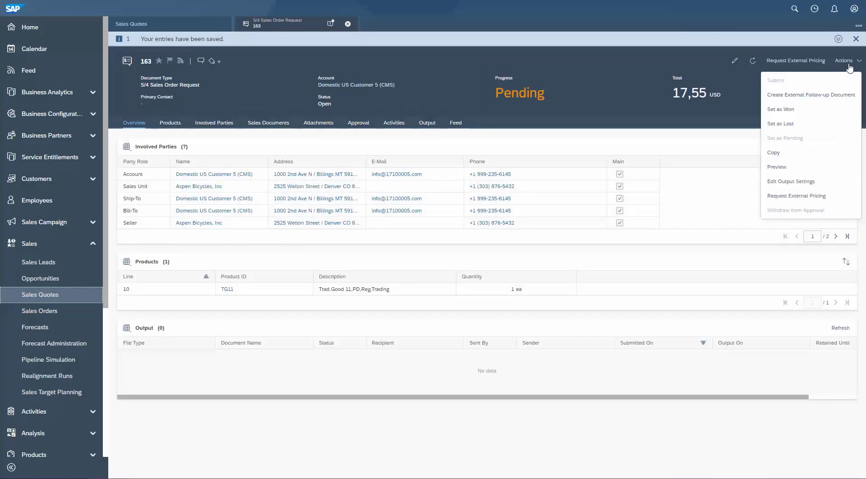
pyautogui.click(811, 96)
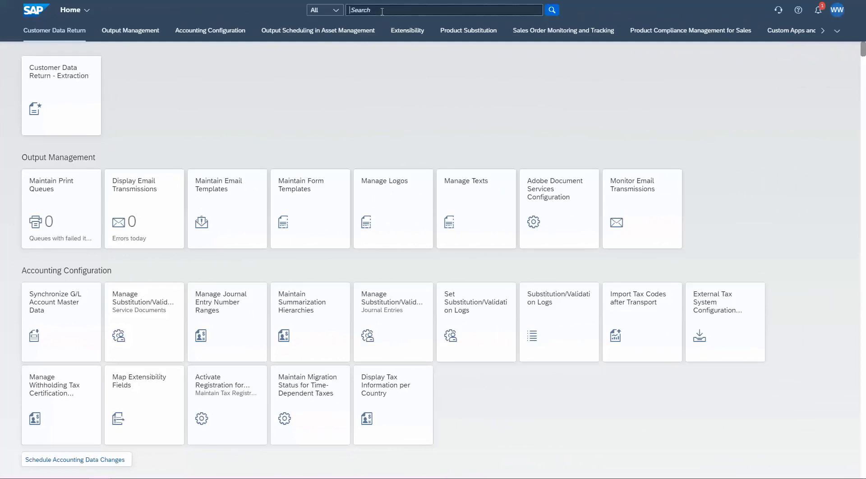
# Launch the Manage Sales Orders app in S/4HANA Cloud.
pyautogui.write('Sales Order')
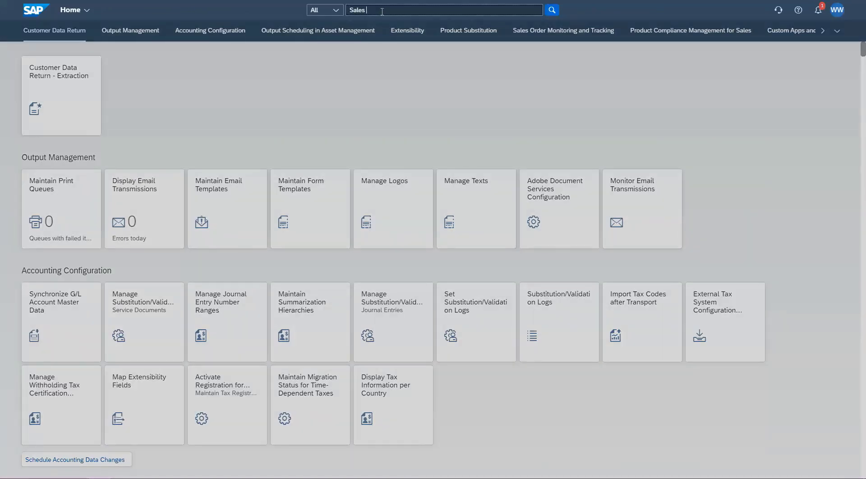
pyautogui.press('Down')
pyautogui.press('Down')
pyautogui.press('Down')
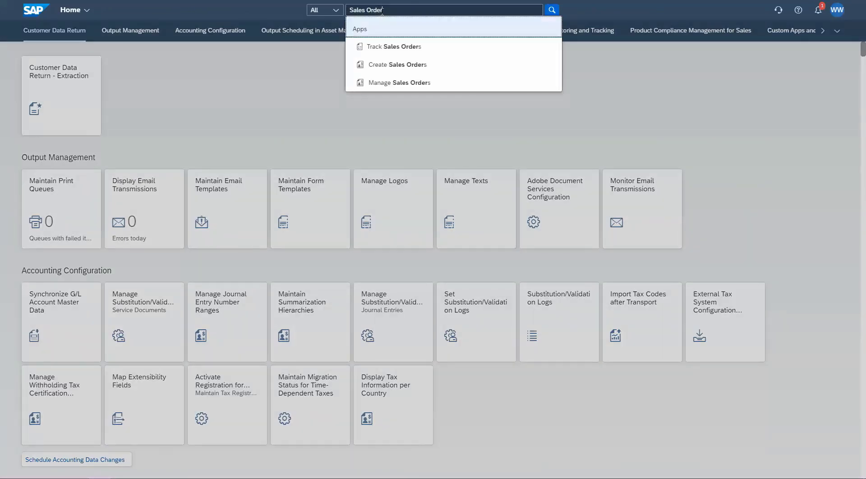
pyautogui.press('Return')
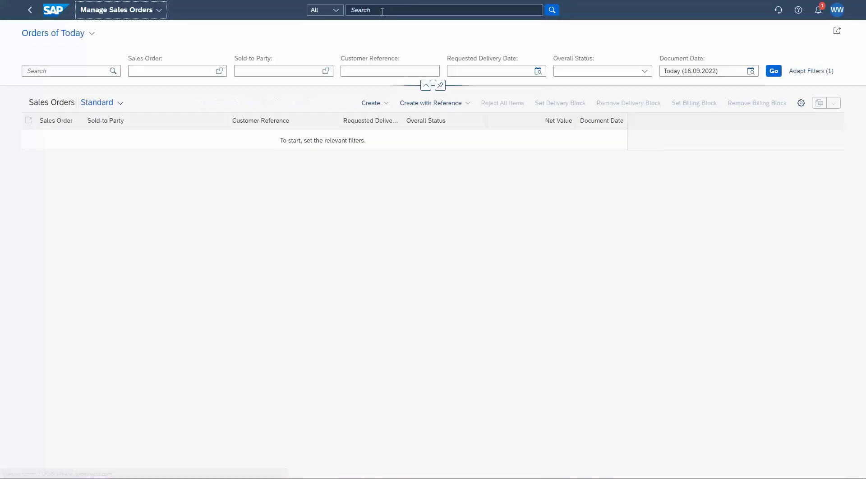
# Filter by sold-to party 17100005 and open sales order 20.
pyautogui.click(258, 71)
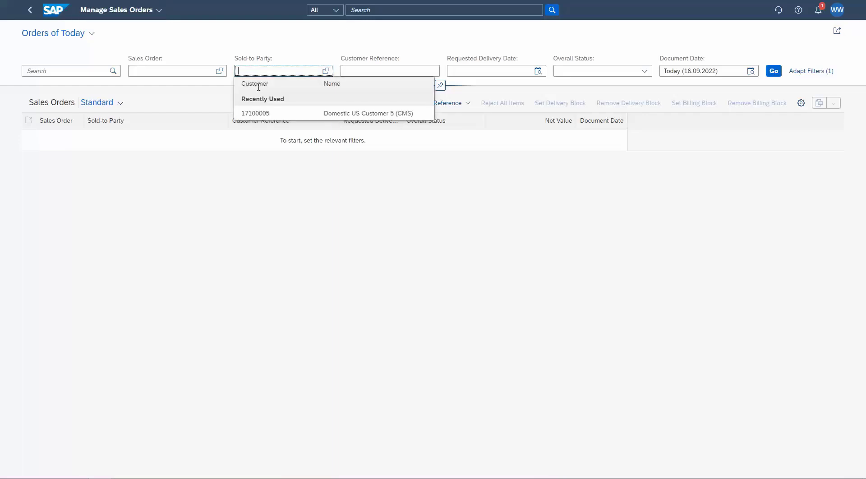
pyautogui.click(301, 114)
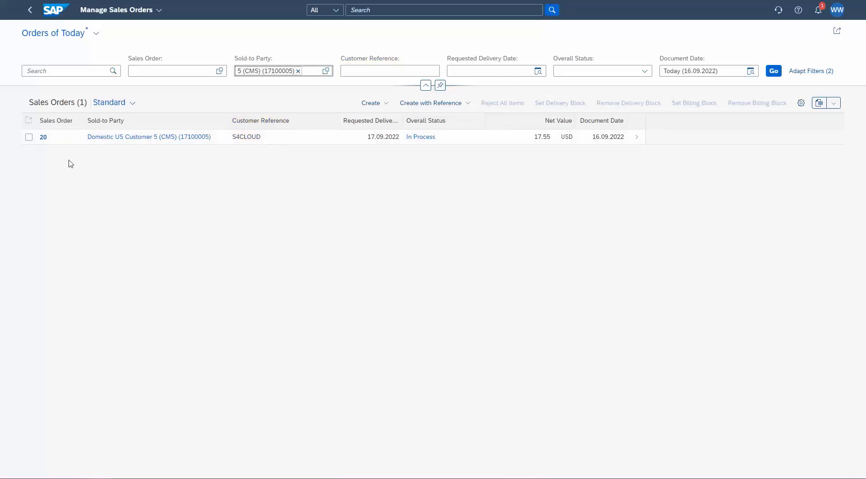
pyautogui.click(43, 137)
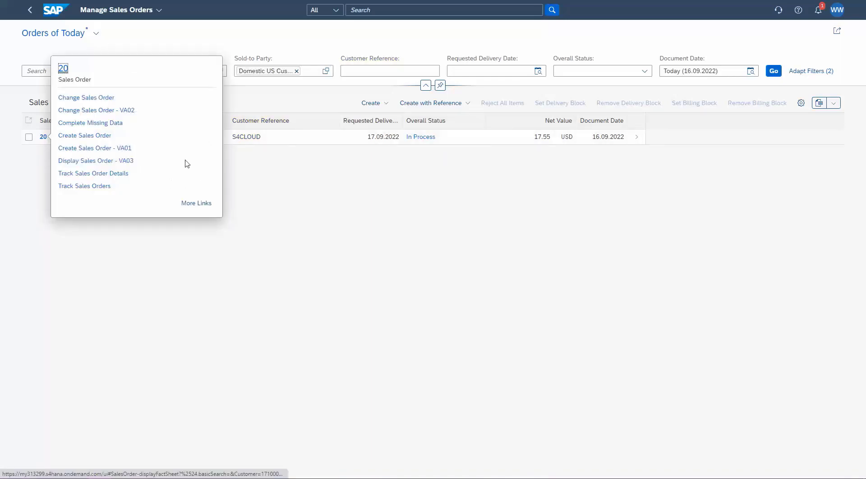
pyautogui.click(93, 98)
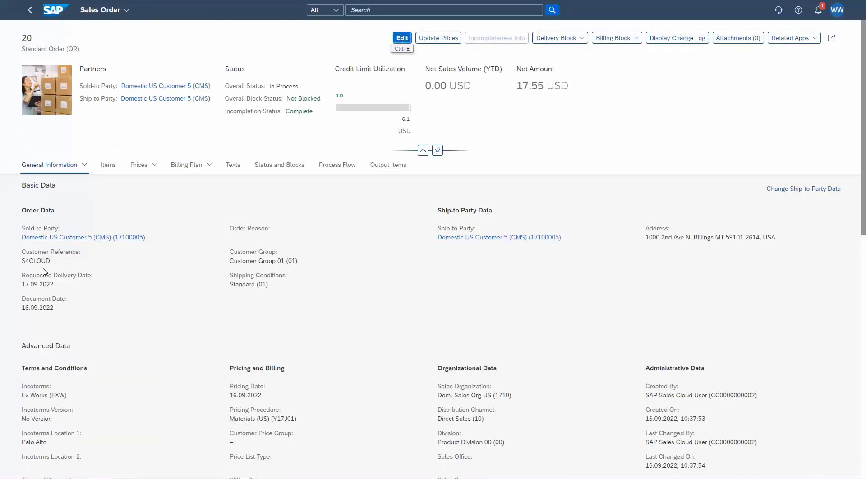
# Display the Items tab of sales order 20.
pyautogui.click(107, 167)
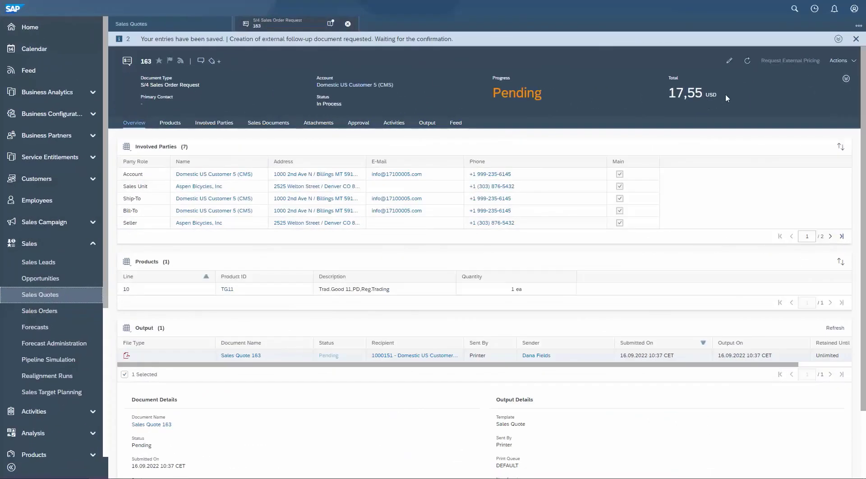
# Refresh quote 163 so it reads Completed with progress Won.
pyautogui.click(748, 62)
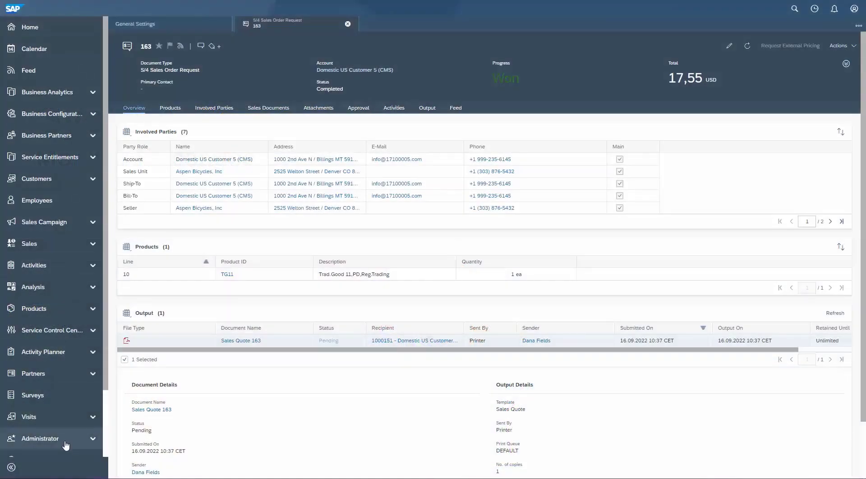
# Open Web Service Message Monitoring from Administrator General Settings.
pyautogui.click(66, 446)
pyautogui.click(57, 446)
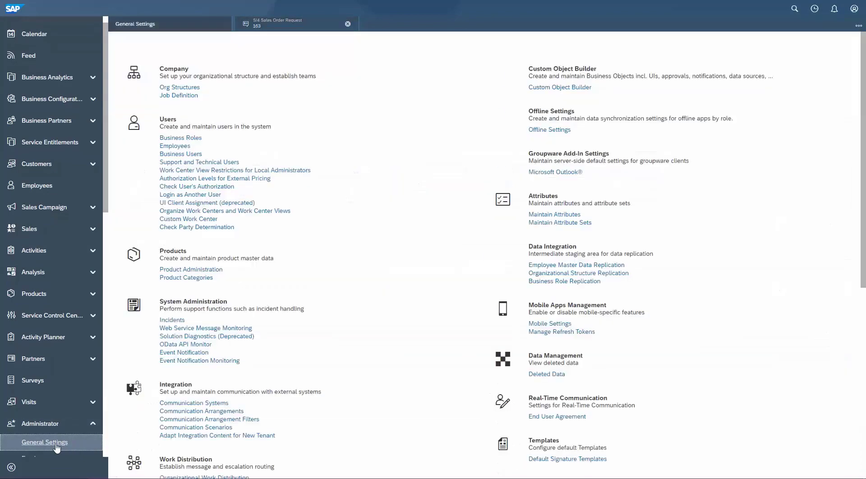
pyautogui.click(213, 329)
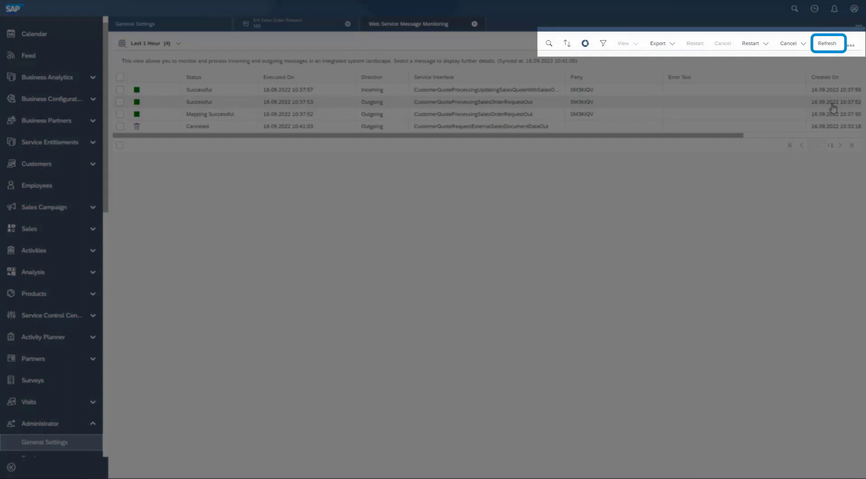
# Review the details of the quote update, canceled, and sales order request messages.
pyautogui.click(832, 92)
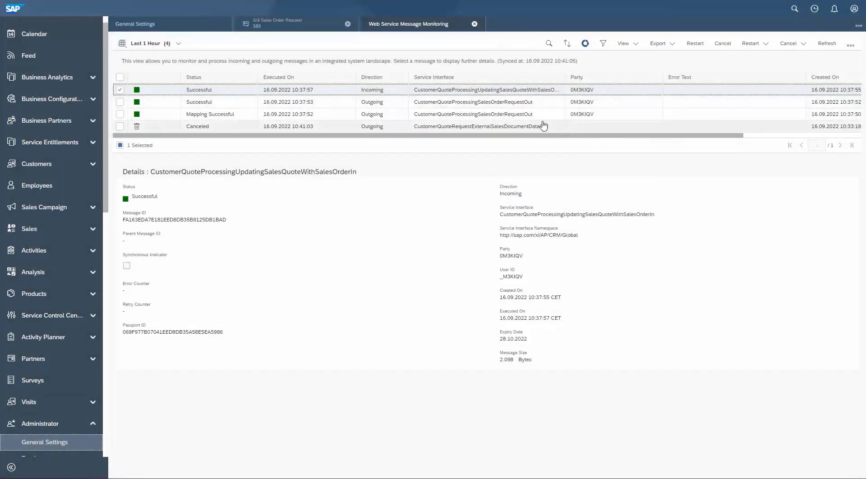
pyautogui.click(385, 128)
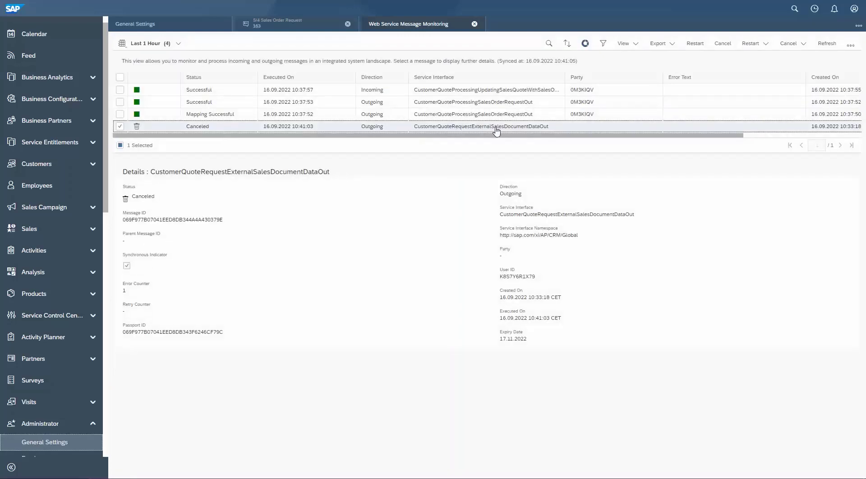
pyautogui.click(555, 120)
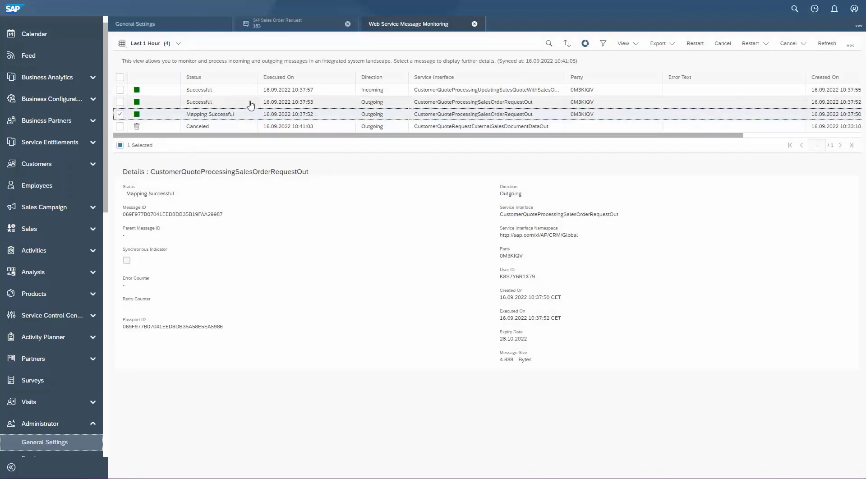
pyautogui.click(547, 105)
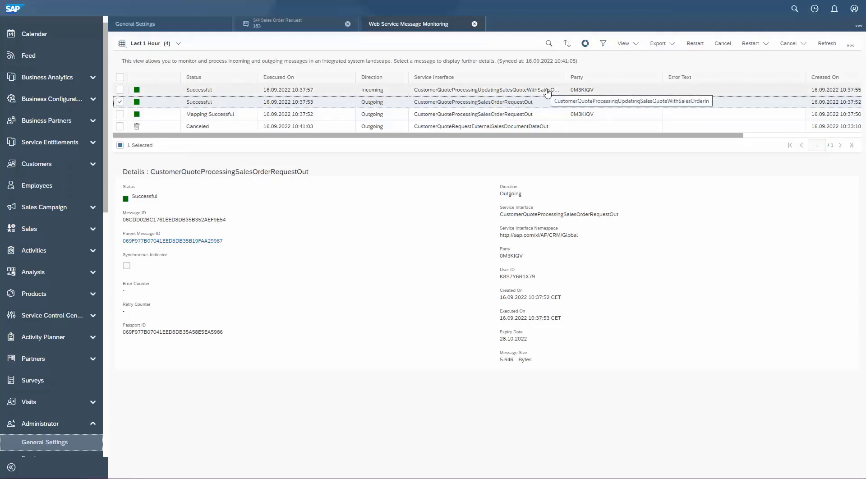
pyautogui.click(547, 91)
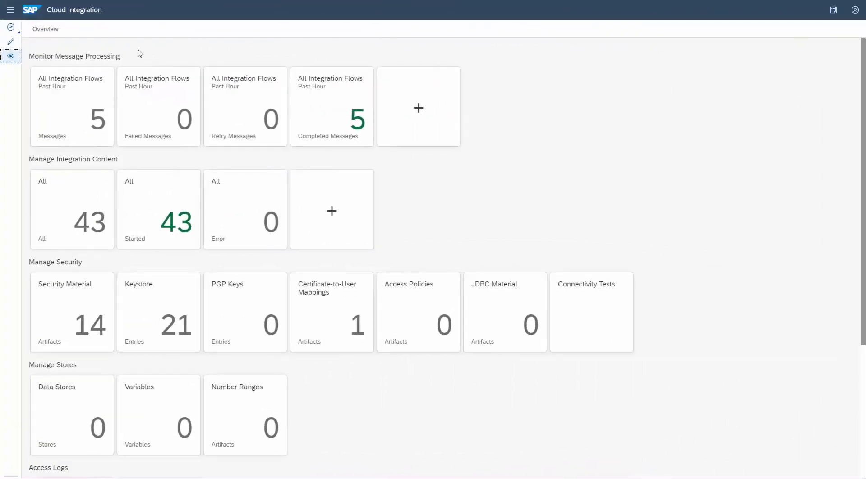
# Inspect the past hour's sales document request and Notify Opportunity or Sales Quote messages.
pyautogui.click(66, 94)
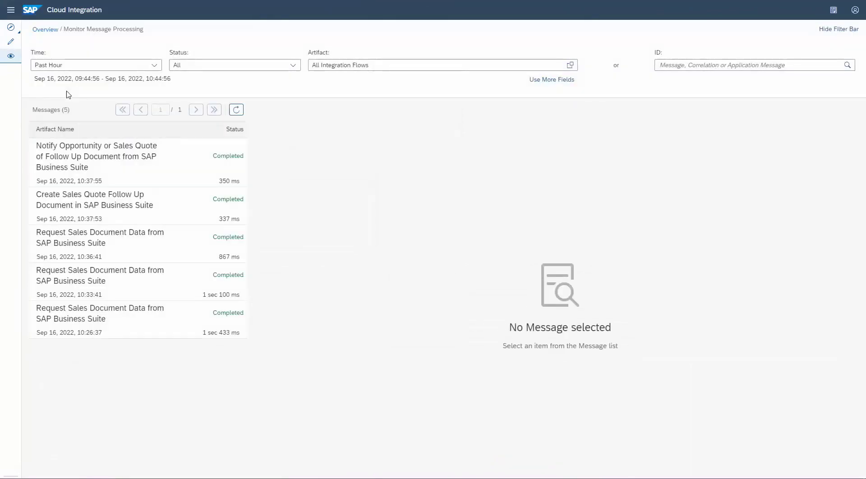
pyautogui.click(157, 248)
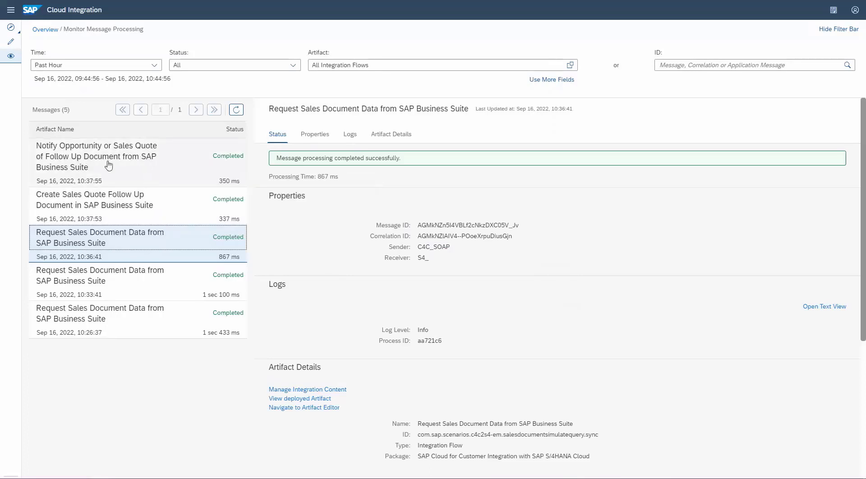
pyautogui.click(129, 165)
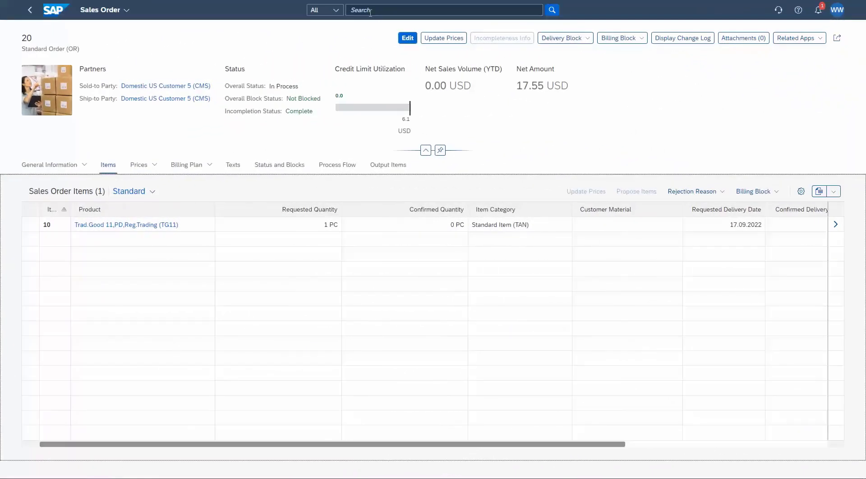
# Search 'Message' and launch the S/4HANA Message Dashboard.
pyautogui.click(371, 10)
pyautogui.write('Message')
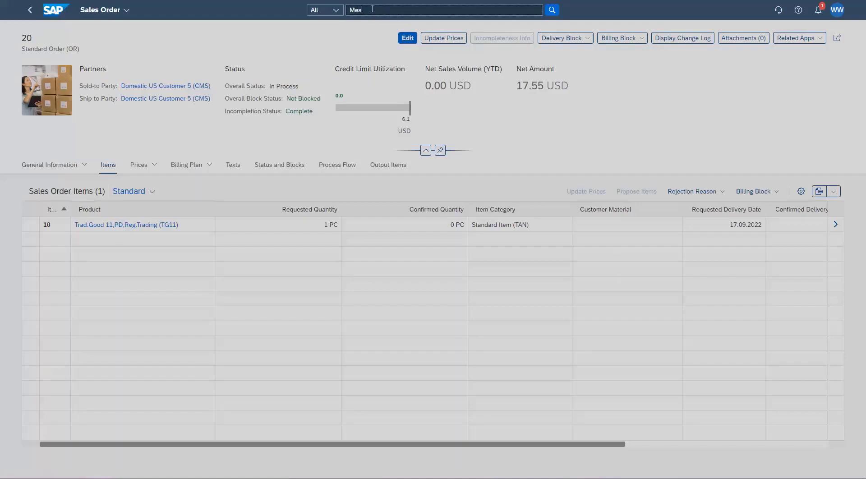
pyautogui.click(406, 64)
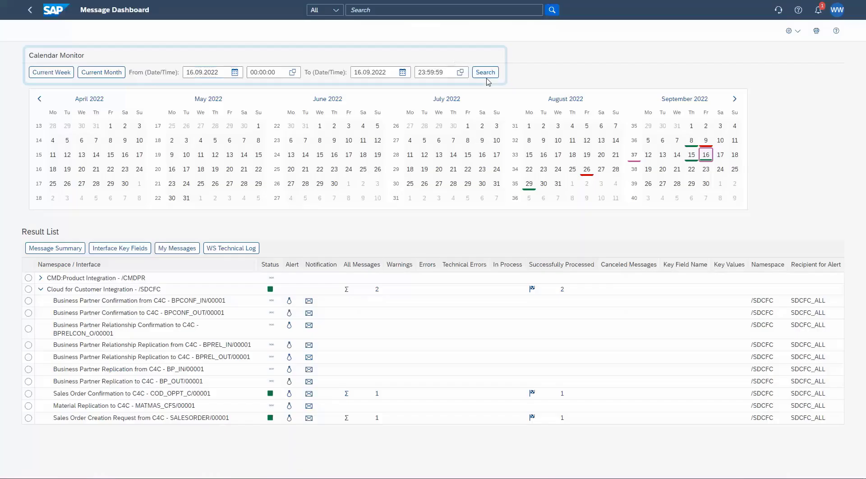